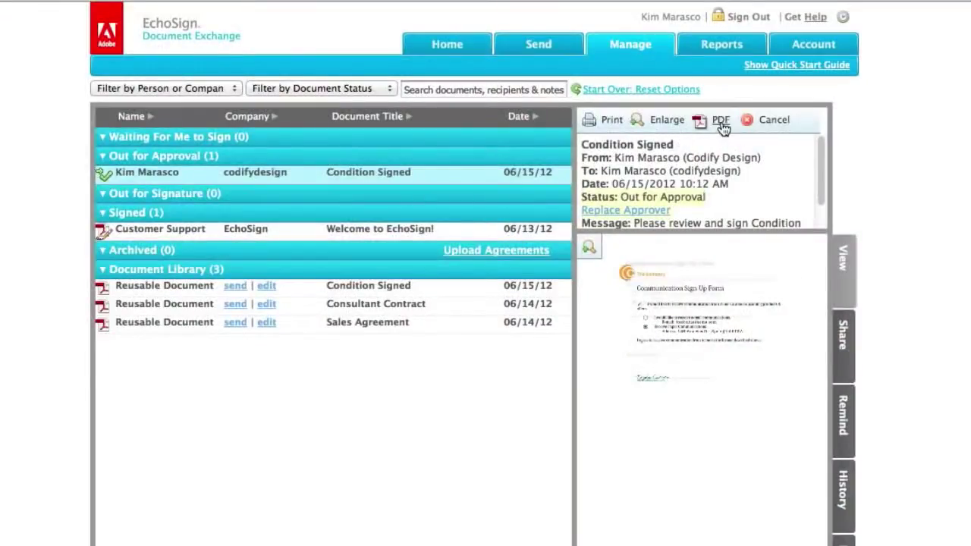
Step: Download the signed Communication Sign-Up Form as a PDF and save it in the Contracts folder
{"action": "left_click", "coordinate": [721, 119]}
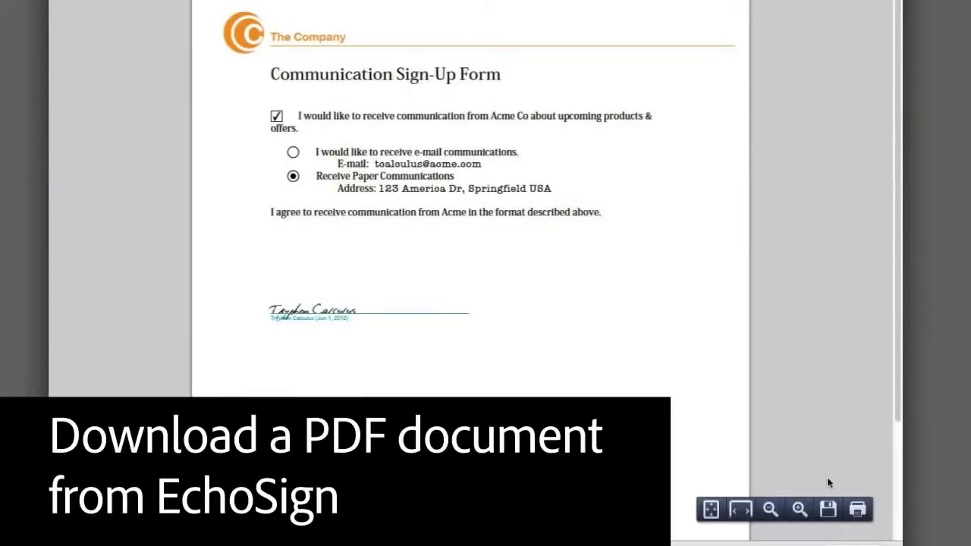
{"action": "left_click", "coordinate": [829, 512]}
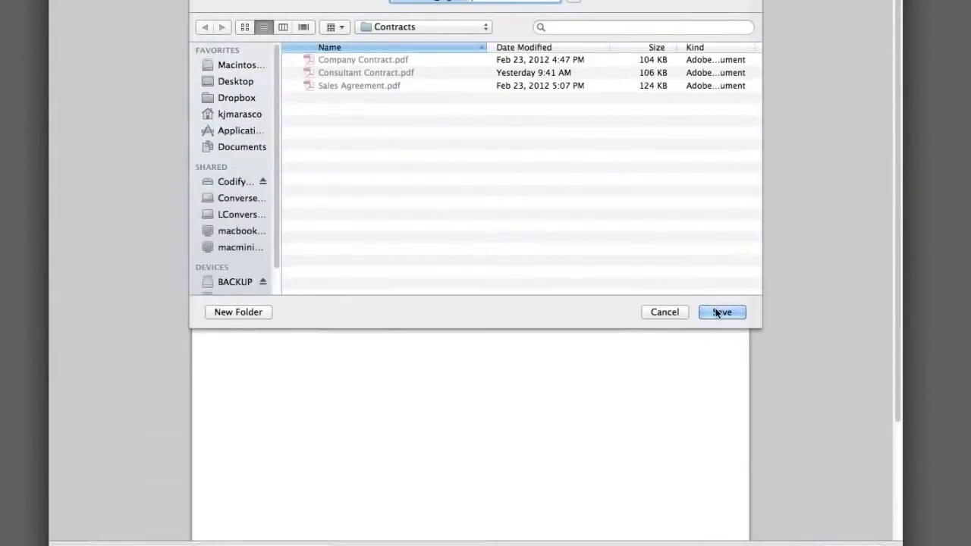
{"action": "left_click", "coordinate": [722, 311]}
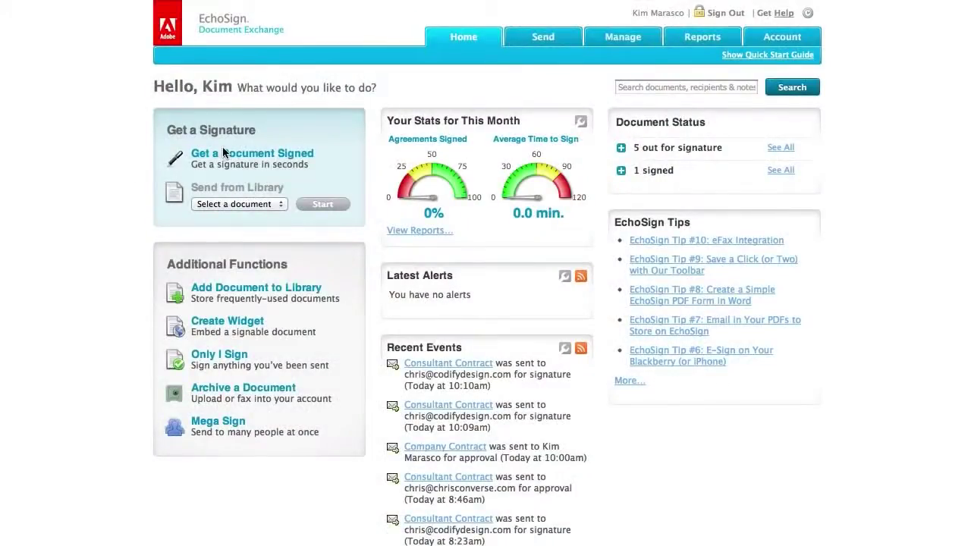
Step: Start a new signature request, add the suggested recipient, and set their role to Approver
{"action": "left_click", "coordinate": [224, 151]}
{"action": "left_click", "coordinate": [262, 117]}
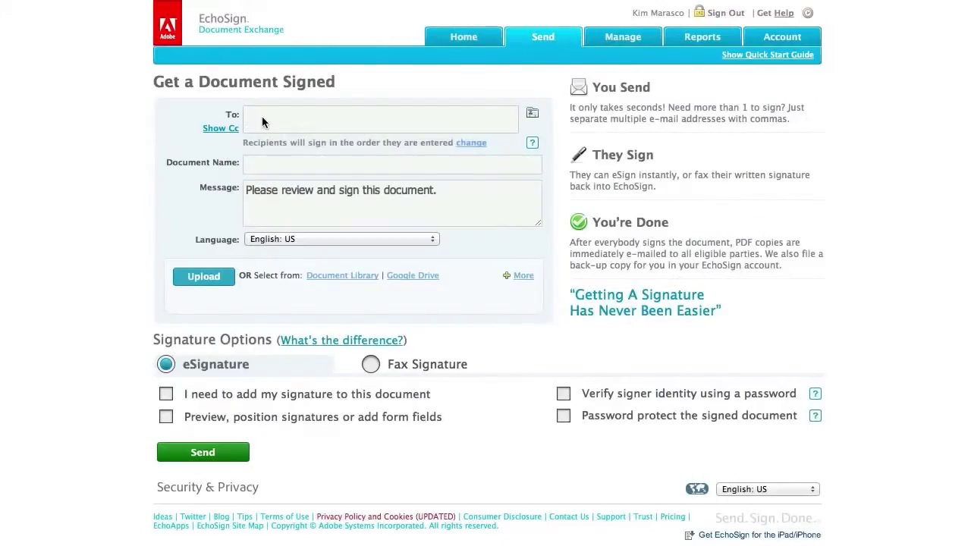
{"action": "type", "text": "chri"}
{"action": "left_click", "coordinate": [272, 141]}
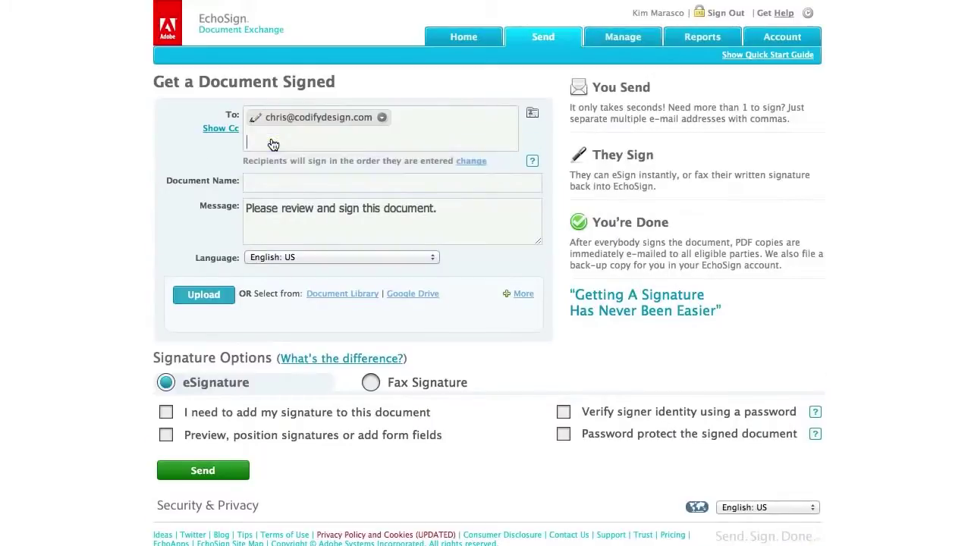
{"action": "left_click", "coordinate": [381, 117]}
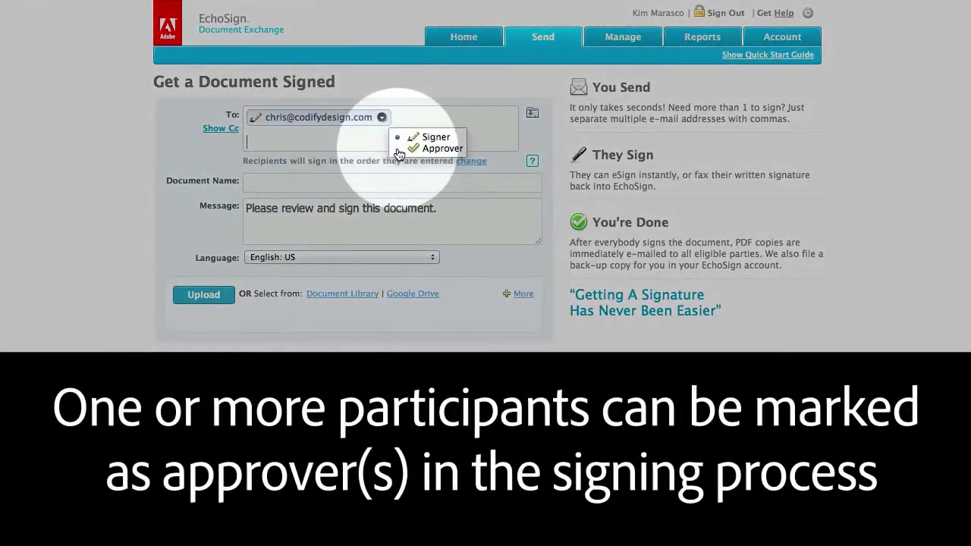
{"action": "left_click", "coordinate": [399, 150]}
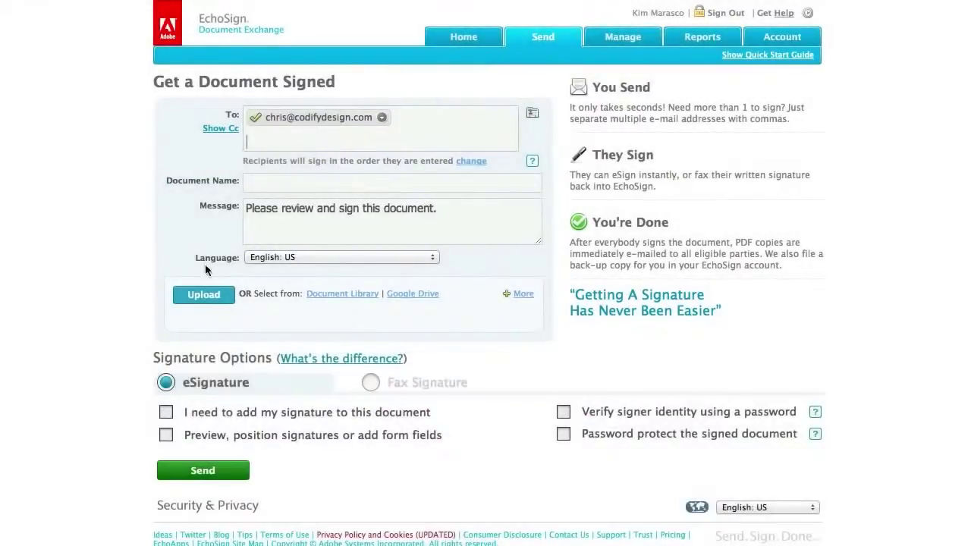
Step: Upload Consultant Contract.pdf and send it out for approval
{"action": "left_click", "coordinate": [204, 295]}
{"action": "left_click", "coordinate": [470, 119]}
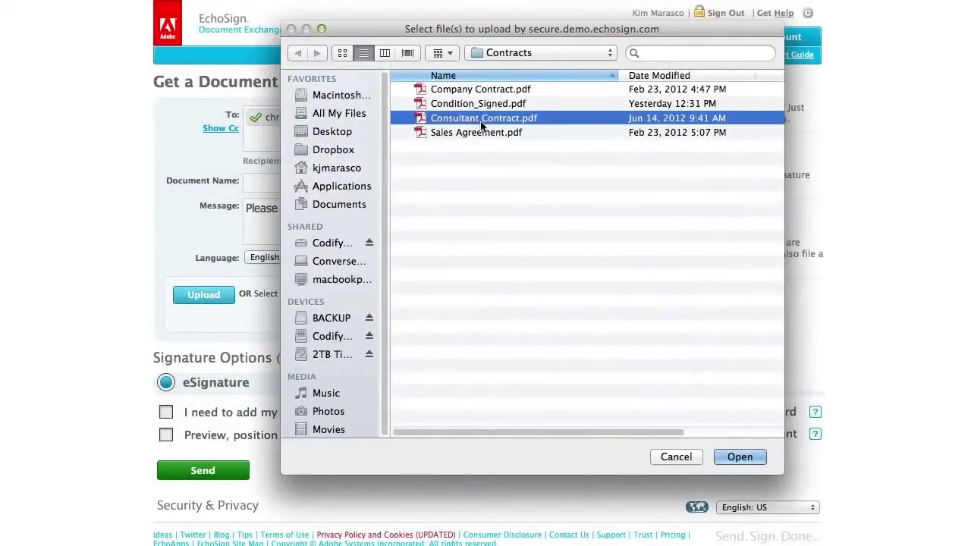
{"action": "left_click", "coordinate": [737, 458]}
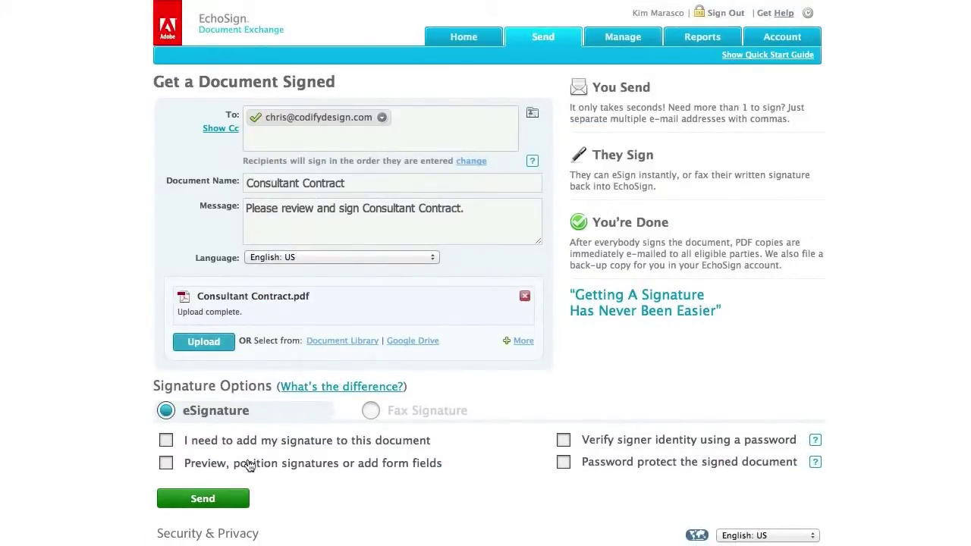
{"action": "left_click", "coordinate": [228, 502]}
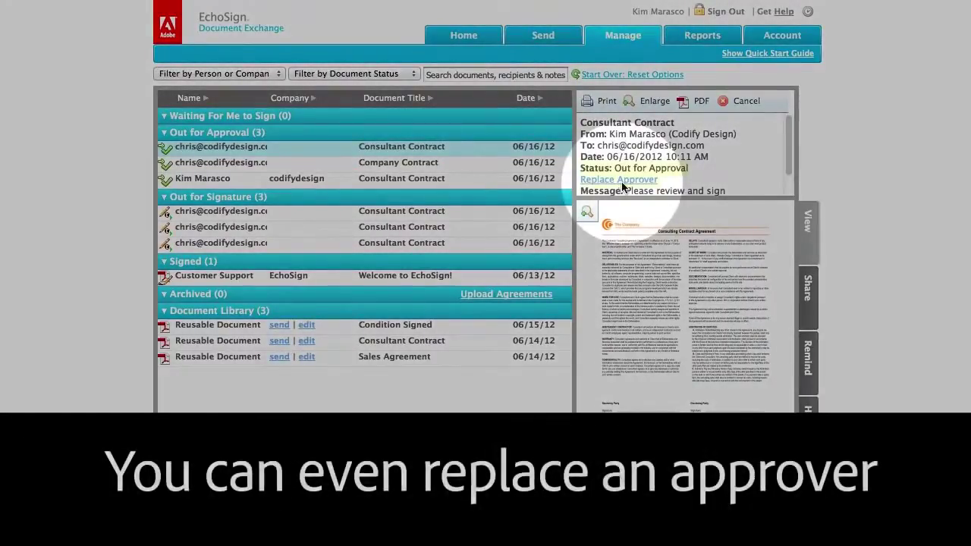
Step: Replace the approver with a new approver's e-mail and the message 'Please approve this contract.'
{"action": "left_click", "coordinate": [621, 180]}
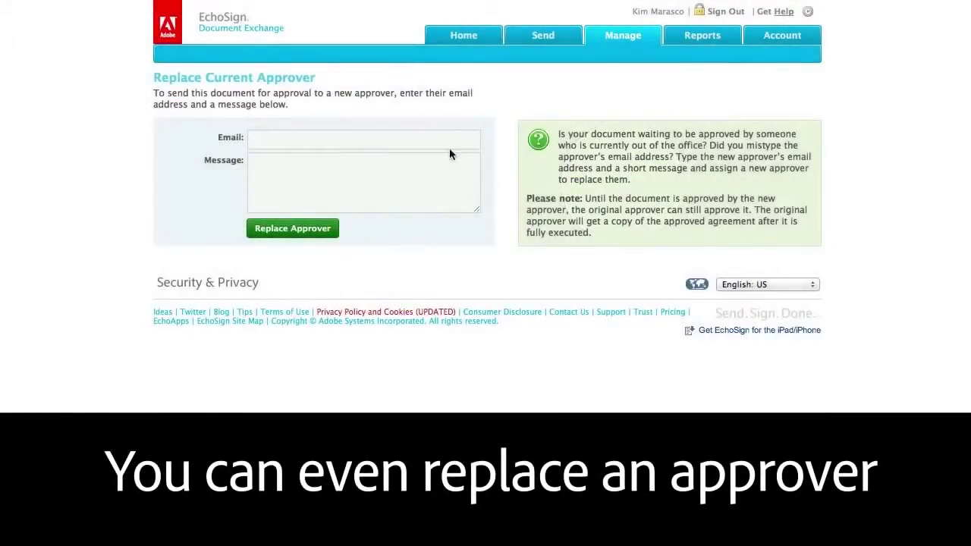
{"action": "left_click", "coordinate": [447, 143]}
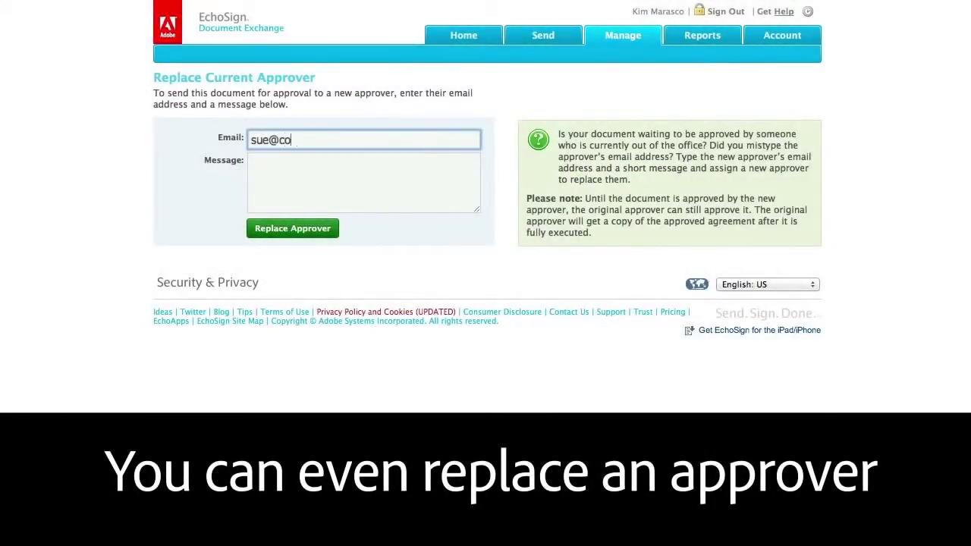
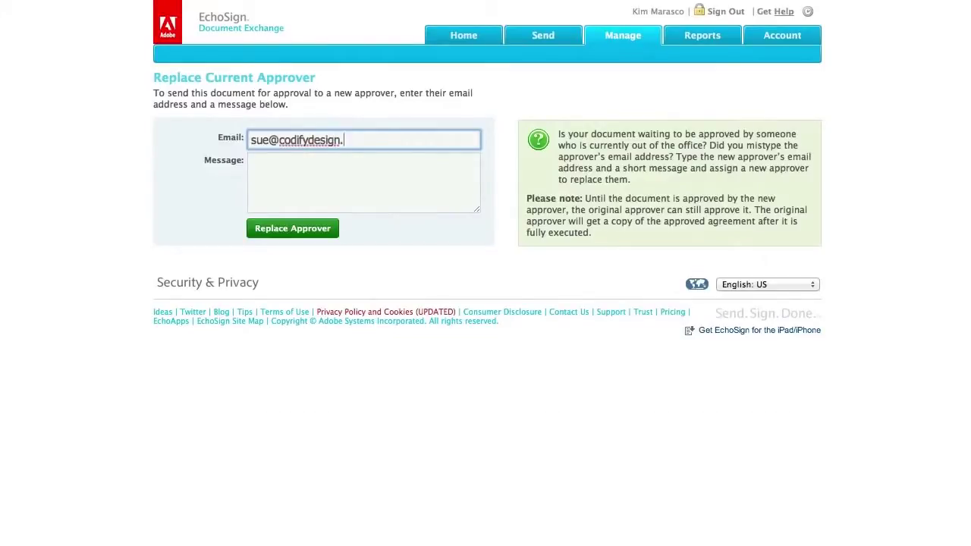
{"action": "left_click", "coordinate": [364, 182]}
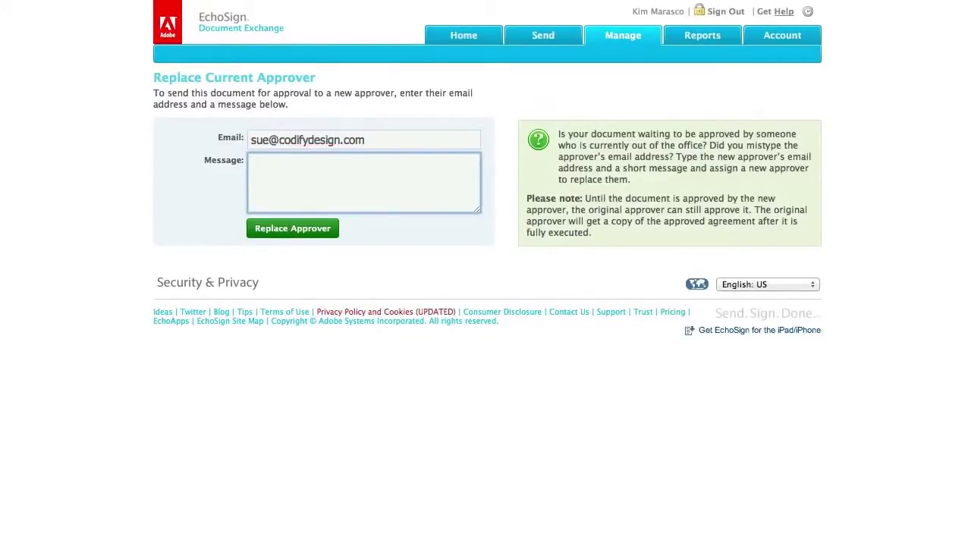
{"action": "type", "text": "Please ap"}
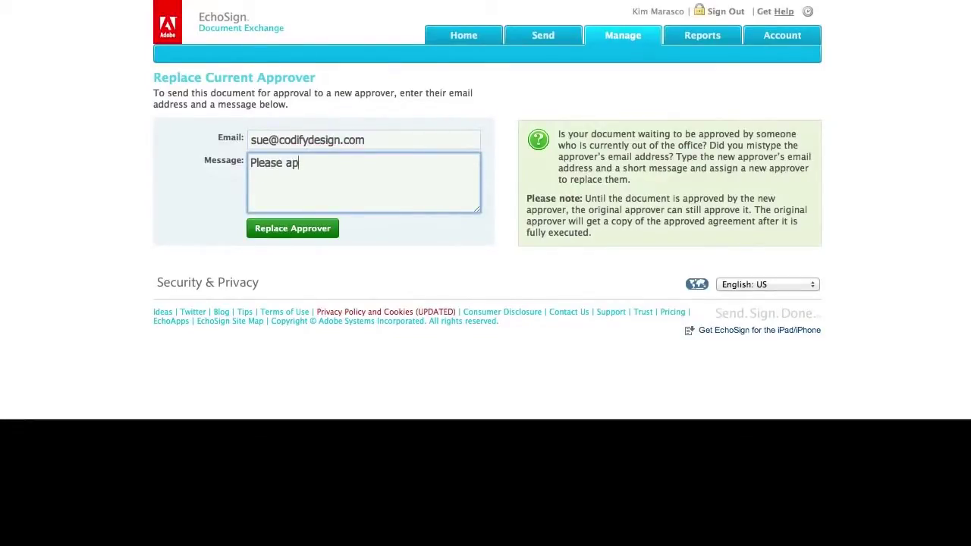
{"action": "type", "text": "prove this con"}
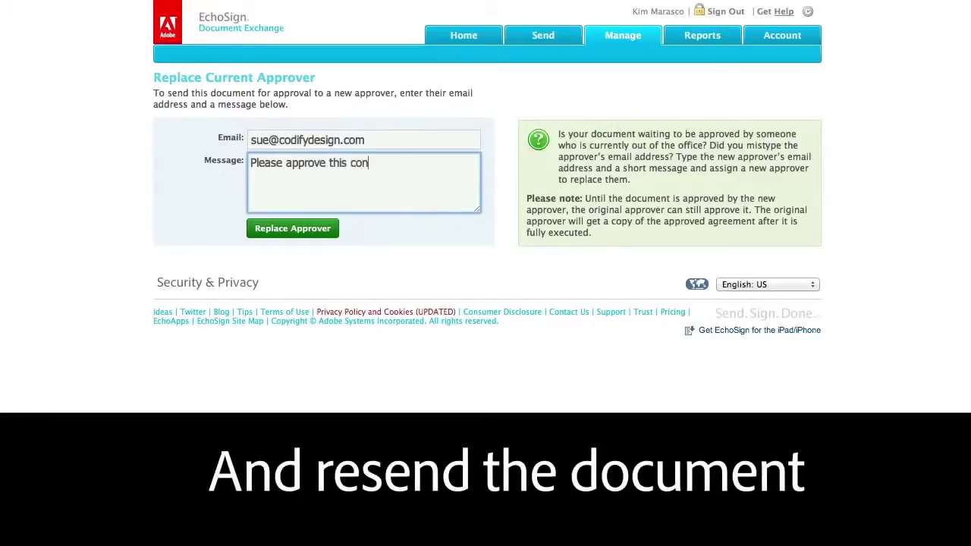
{"action": "type", "text": "tract."}
{"action": "left_click", "coordinate": [260, 230]}
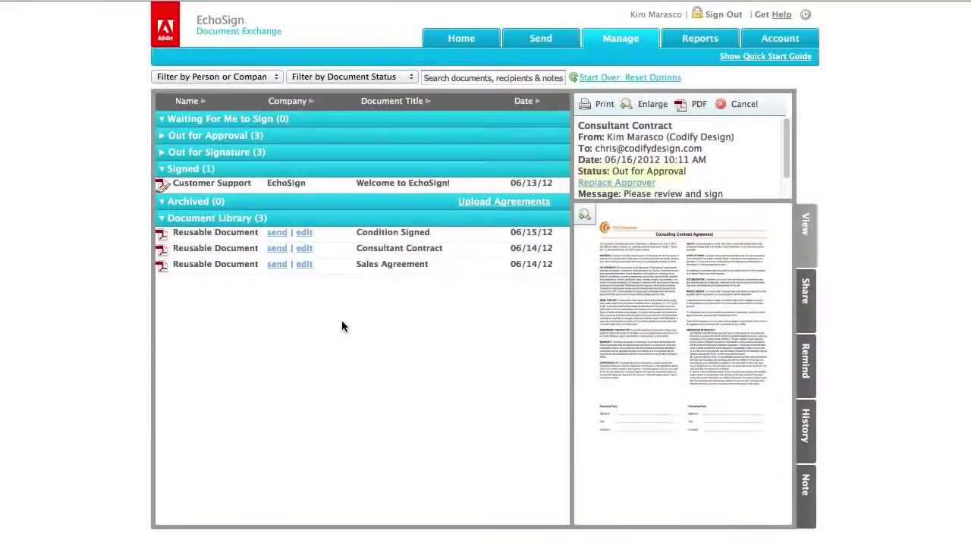
Step: Place a file attachment field above the company logo and name it Driver's License
{"action": "left_click", "coordinate": [301, 249]}
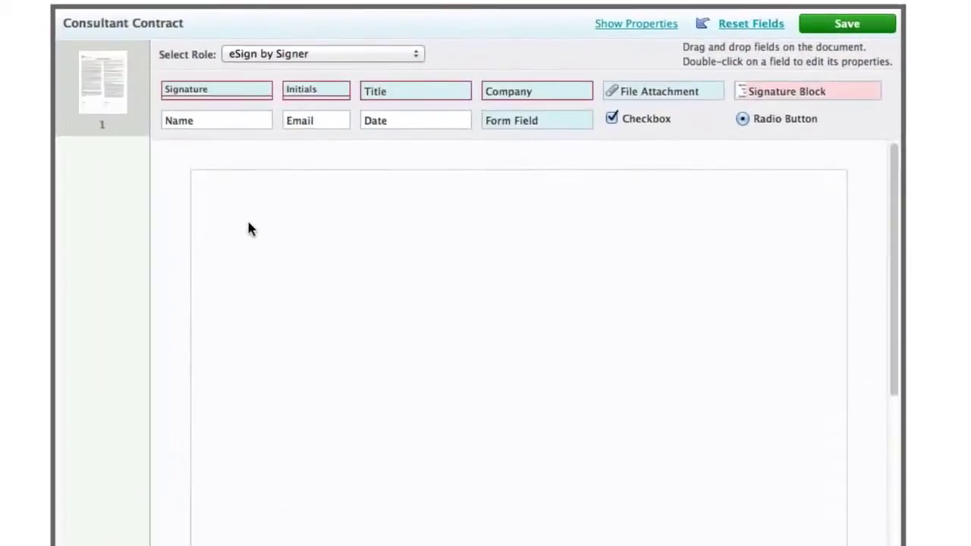
{"action": "left_click_drag", "start_coordinate": [668, 91], "coordinate": [308, 199]}
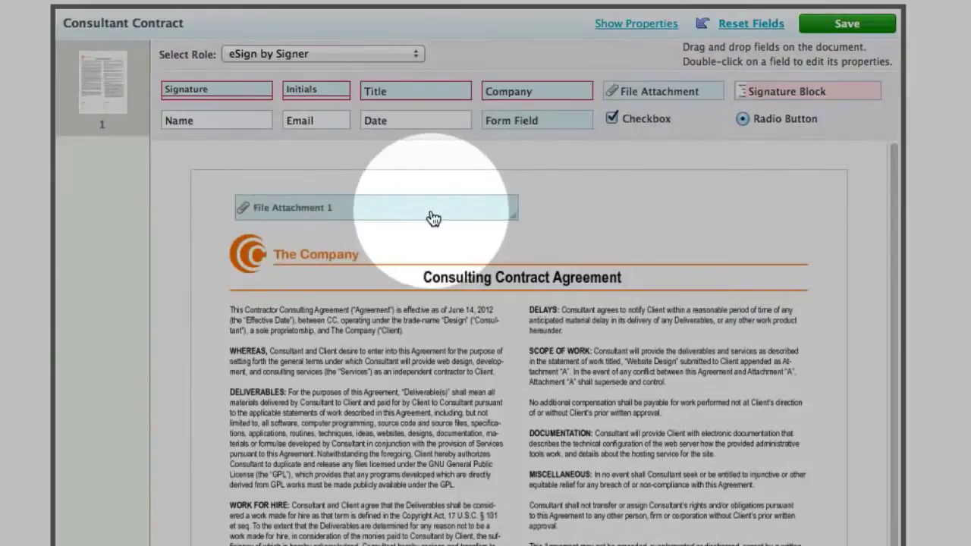
{"action": "double_click", "coordinate": [432, 216]}
{"action": "left_click", "coordinate": [655, 214]}
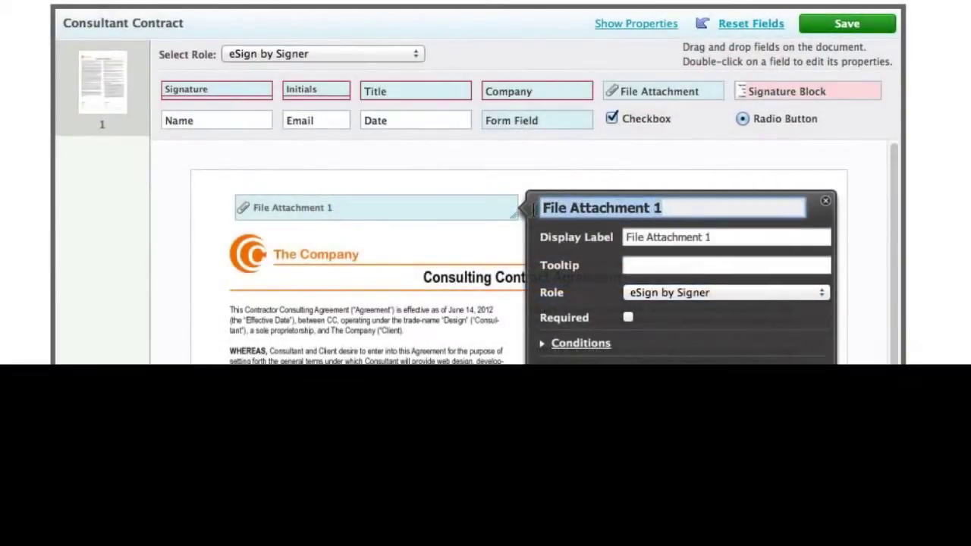
{"action": "type", "text": "Driver"}
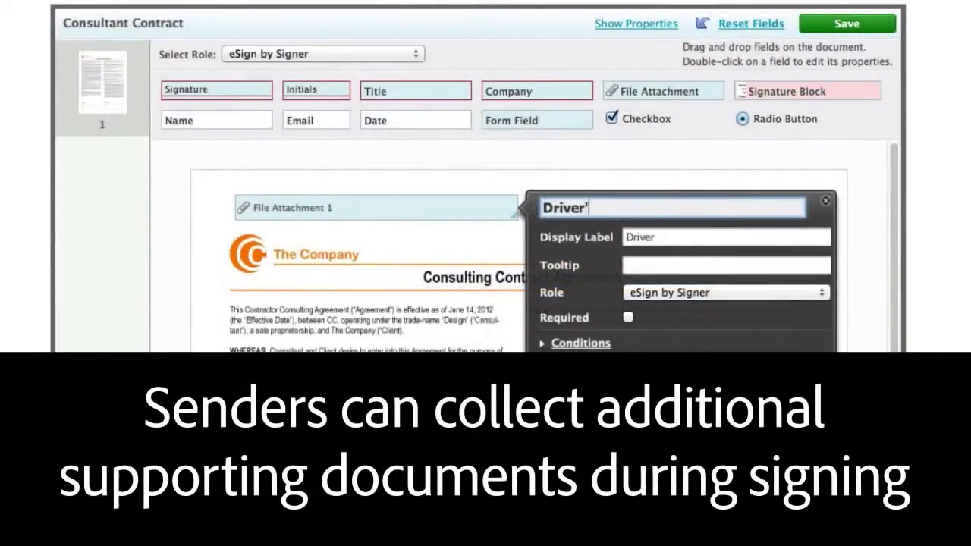
{"action": "type", "text": "'s License"}
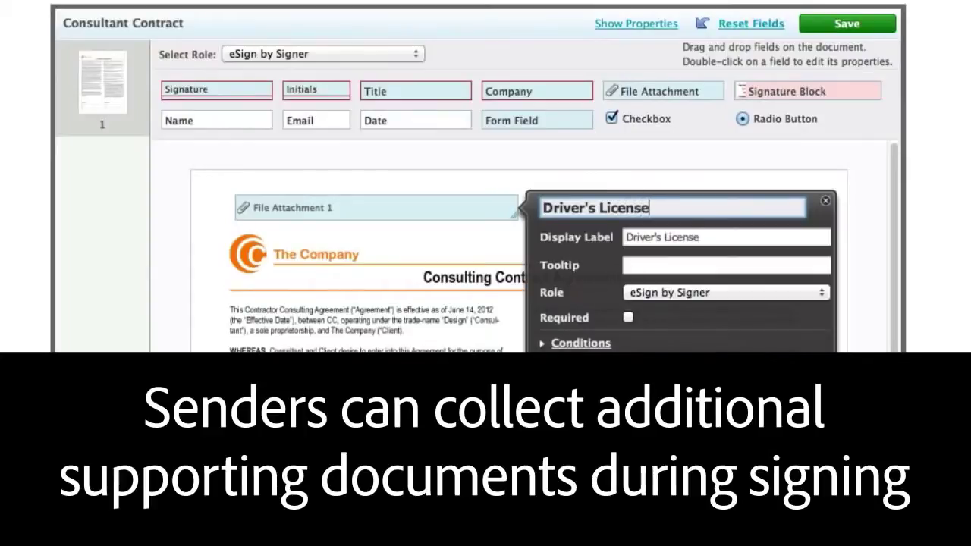
Step: Add the tooltip 'Please attach a copy of your driver's license', set Role to Anyone, and save
{"action": "left_click", "coordinate": [643, 266]}
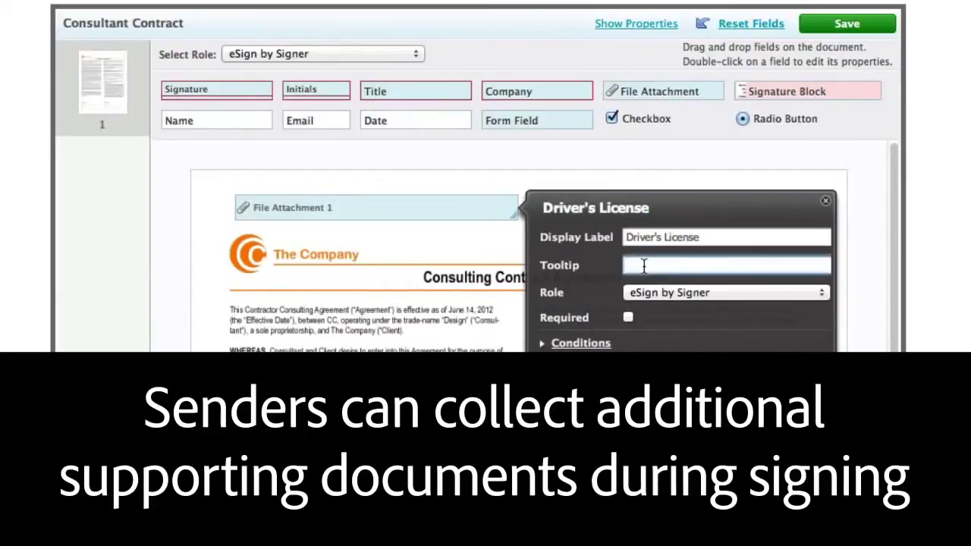
{"action": "type", "text": "Pl"}
{"action": "type", "text": "ease attach a copy o"}
{"action": "type", "text": "f y"}
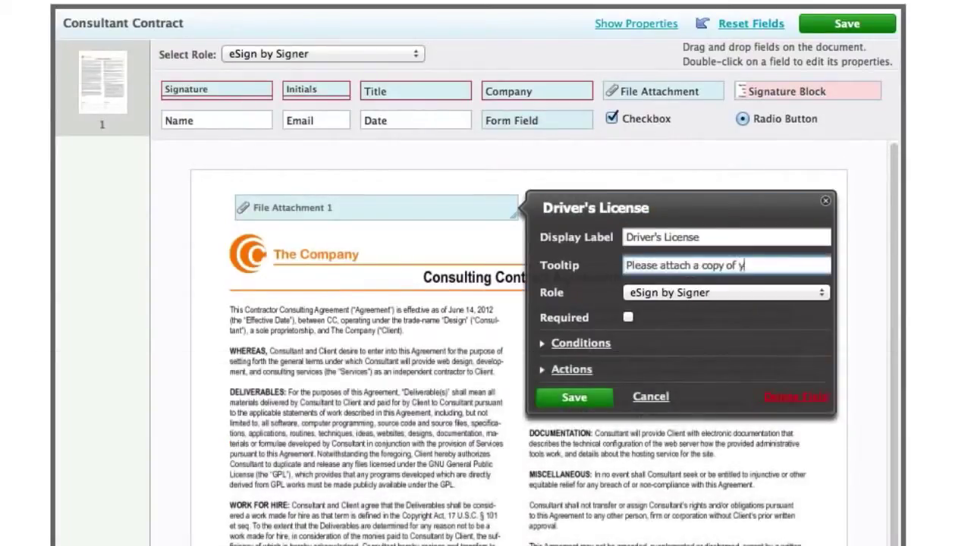
{"action": "type", "text": "our driver's"}
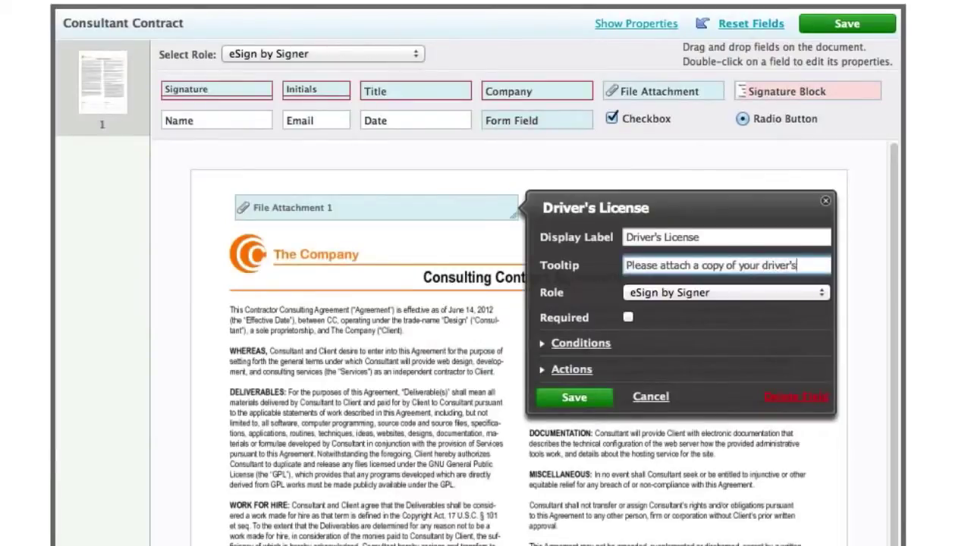
{"action": "type", "text": " license"}
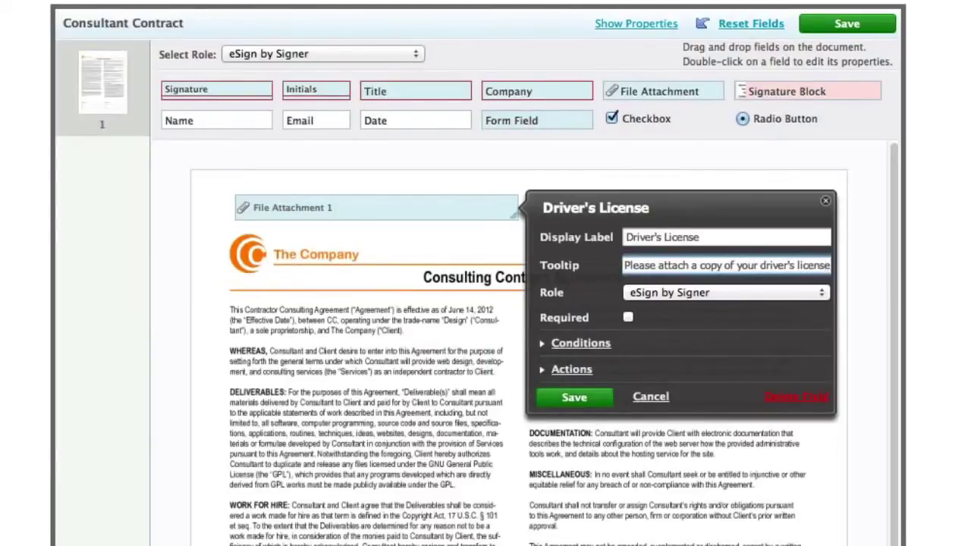
{"action": "left_click", "coordinate": [687, 292]}
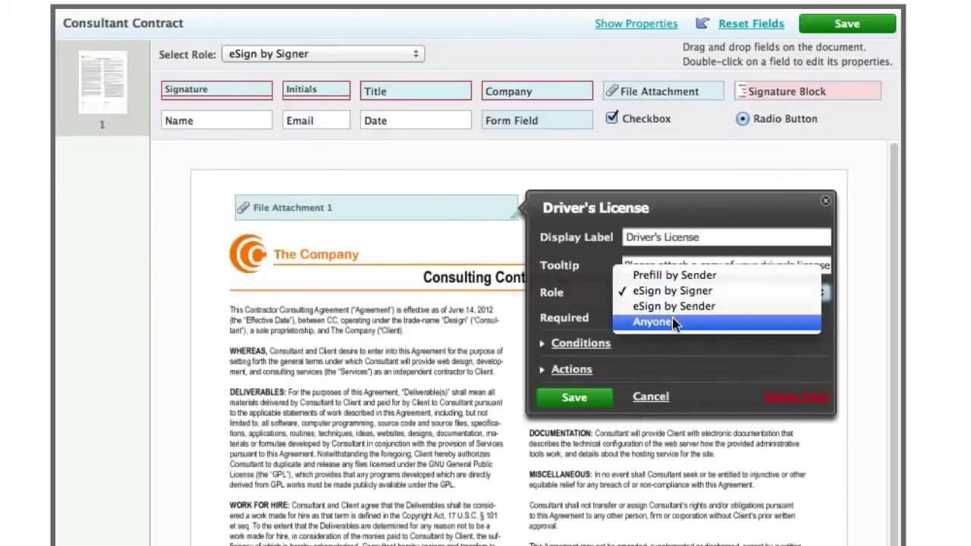
{"action": "left_click", "coordinate": [654, 322]}
{"action": "left_click", "coordinate": [574, 397]}
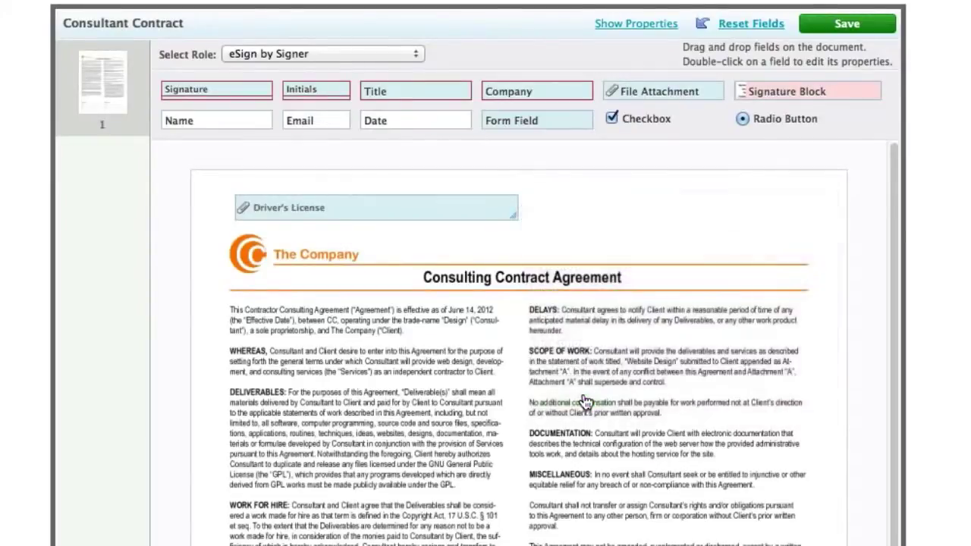
{"action": "left_click", "coordinate": [838, 24]}
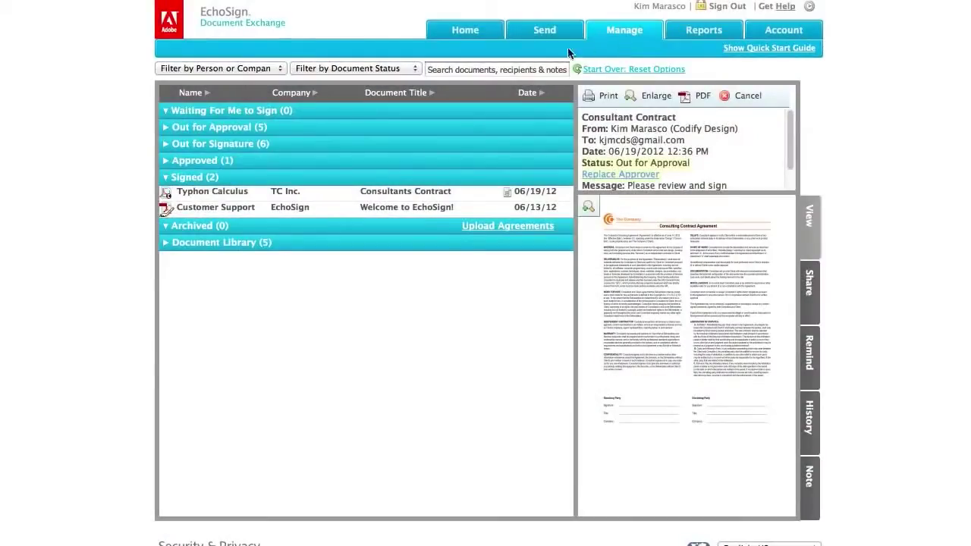
Step: Enlarge the signed Consultants Contract and go to page 2 with the attached driver's license
{"action": "left_click", "coordinate": [444, 190]}
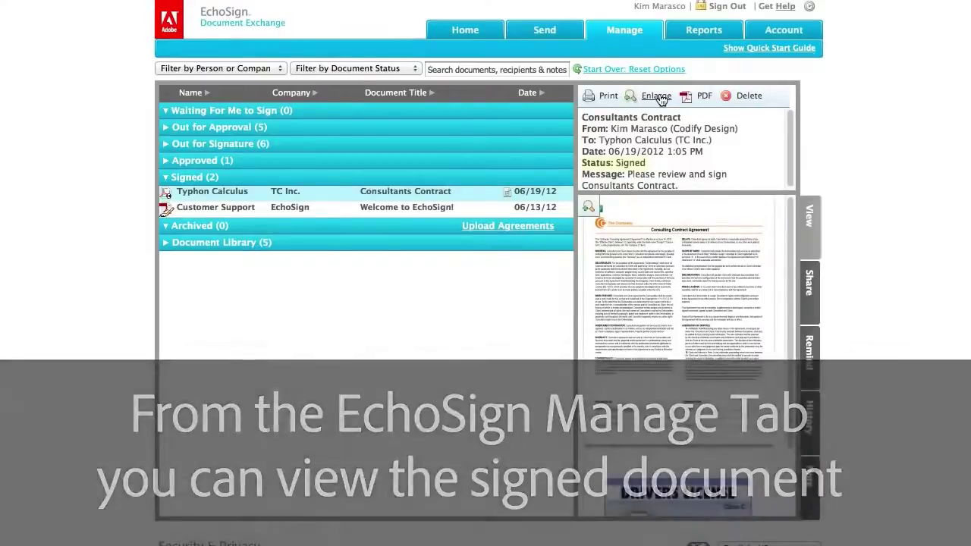
{"action": "left_click", "coordinate": [657, 96]}
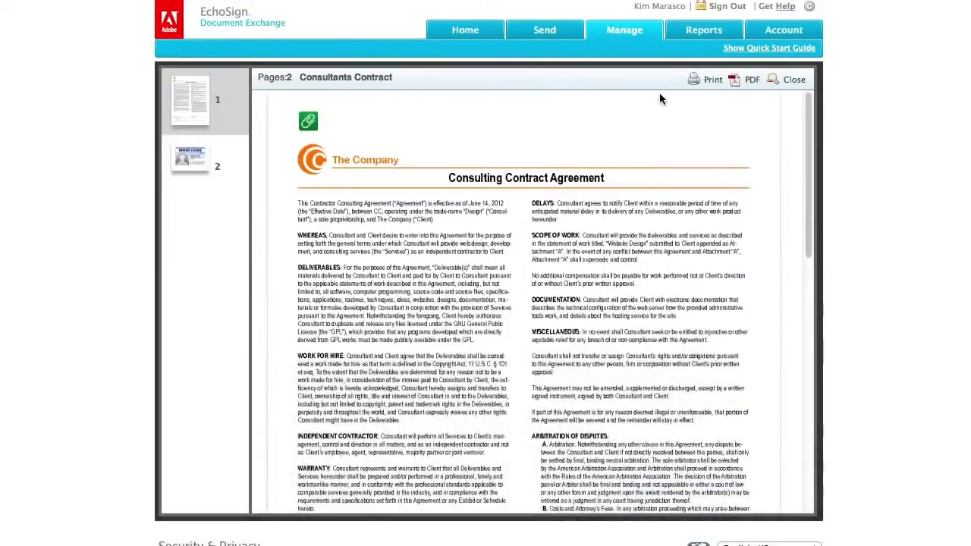
{"action": "left_click", "coordinate": [194, 161]}
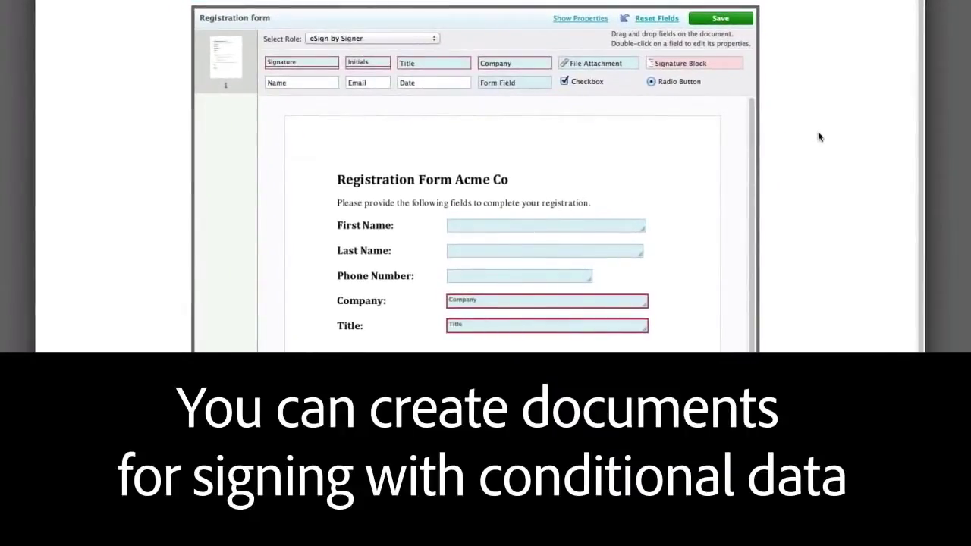
Step: Place Name fields beside First Name and Last Name, naming the first firstName and renaming the second
{"action": "scroll", "coordinate": [490, 175], "scroll_direction": "down", "scroll_amount": 2}
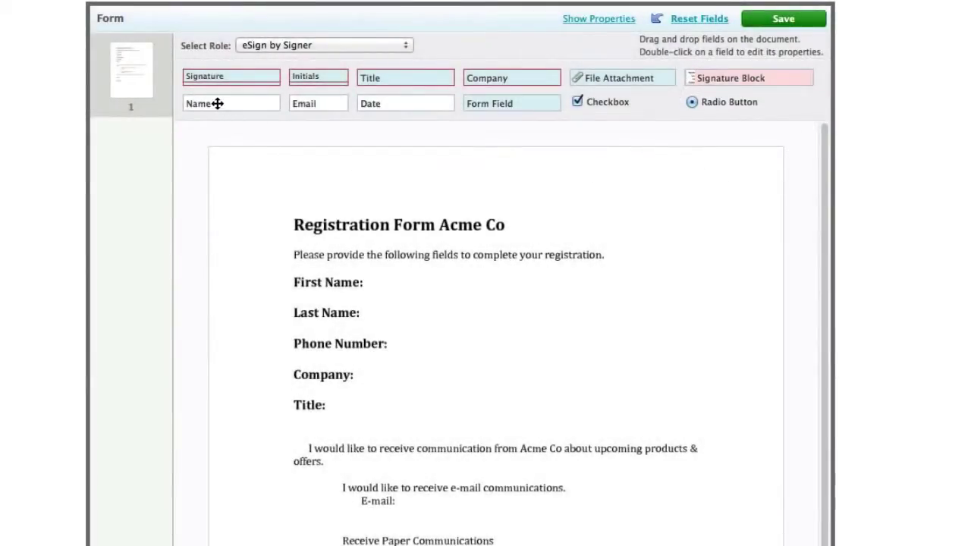
{"action": "left_click_drag", "start_coordinate": [217, 103], "coordinate": [443, 285]}
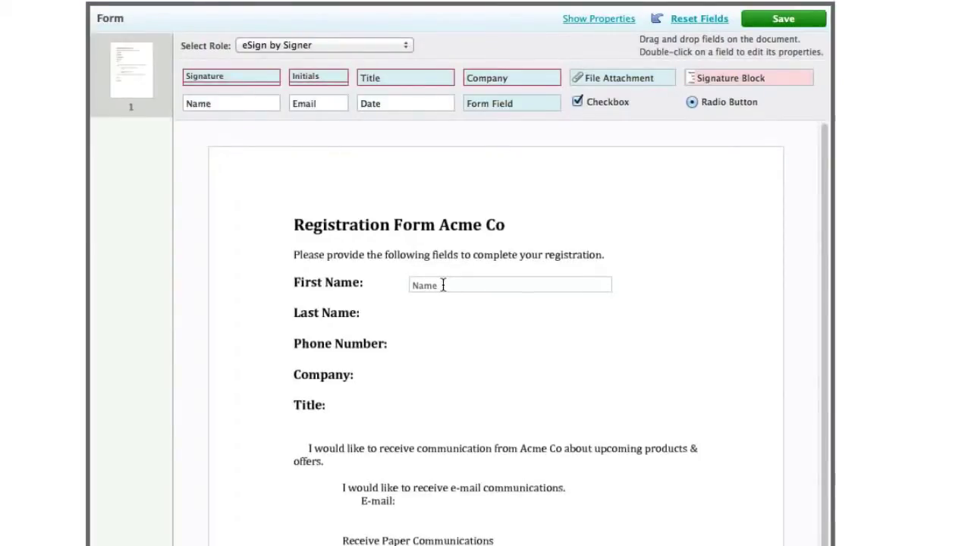
{"action": "double_click", "coordinate": [444, 287]}
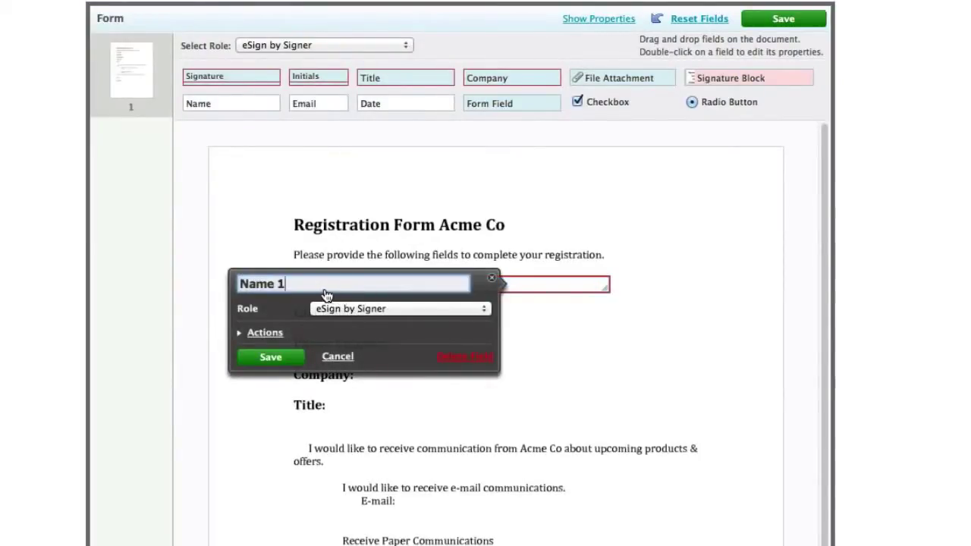
{"action": "type", "text": "f"}
{"action": "type", "text": "ame"}
{"action": "left_click", "coordinate": [255, 358]}
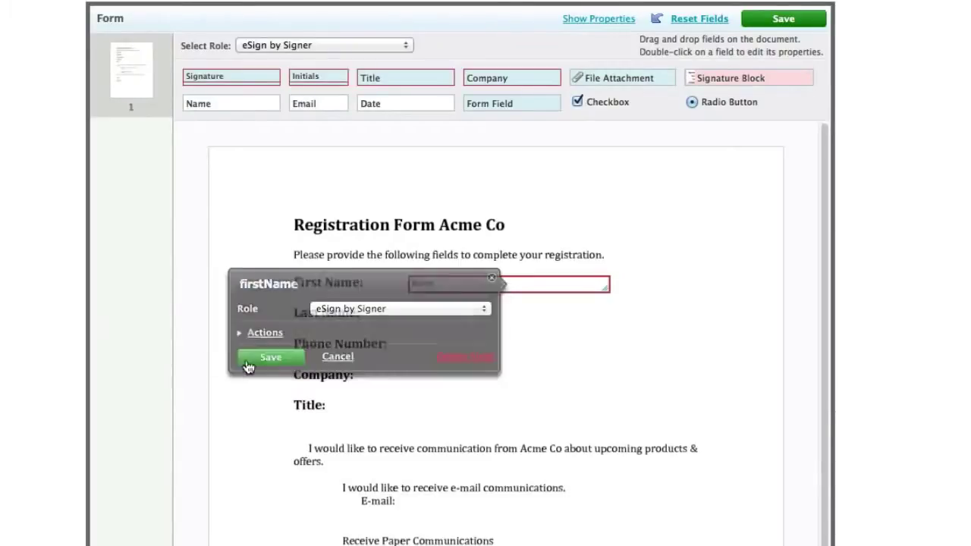
{"action": "left_click_drag", "start_coordinate": [241, 103], "coordinate": [471, 311]}
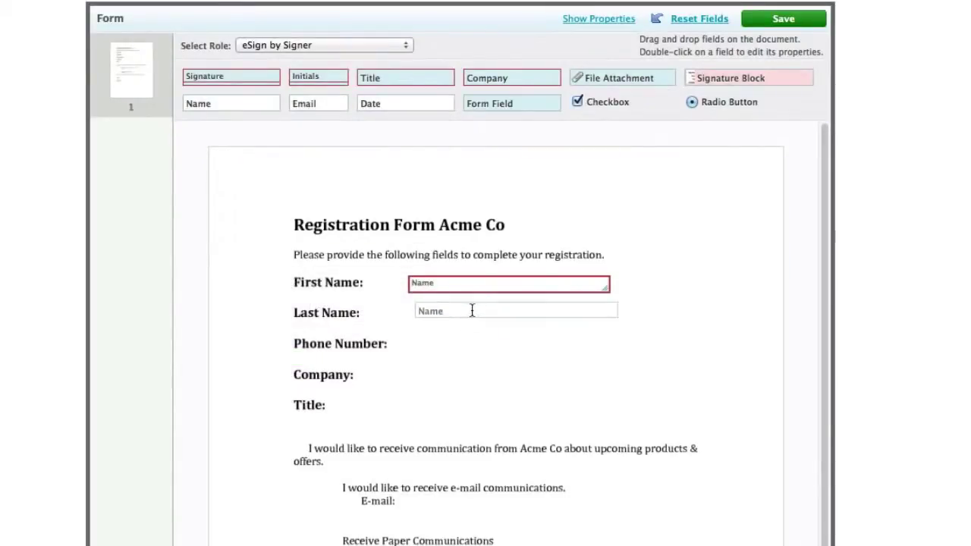
{"action": "double_click", "coordinate": [467, 314]}
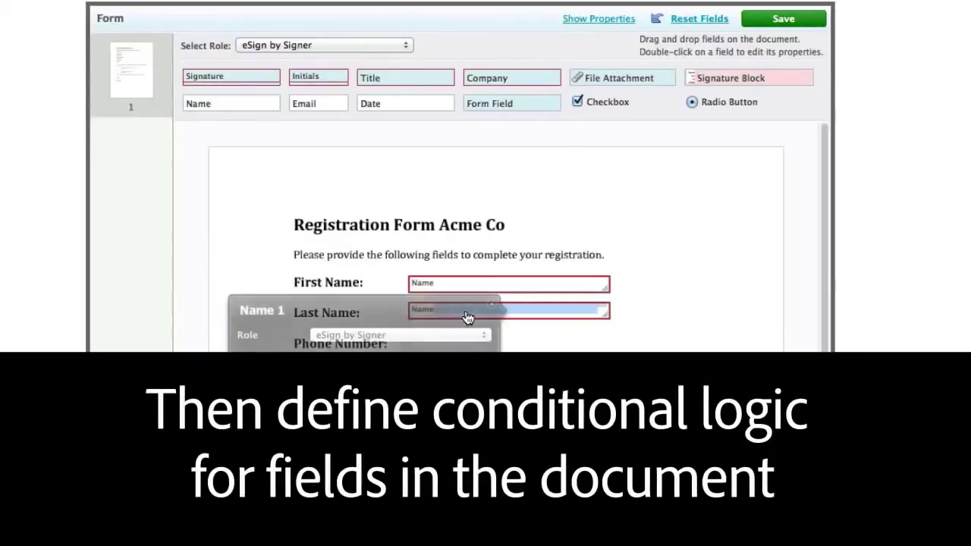
{"action": "type", "text": "las"}
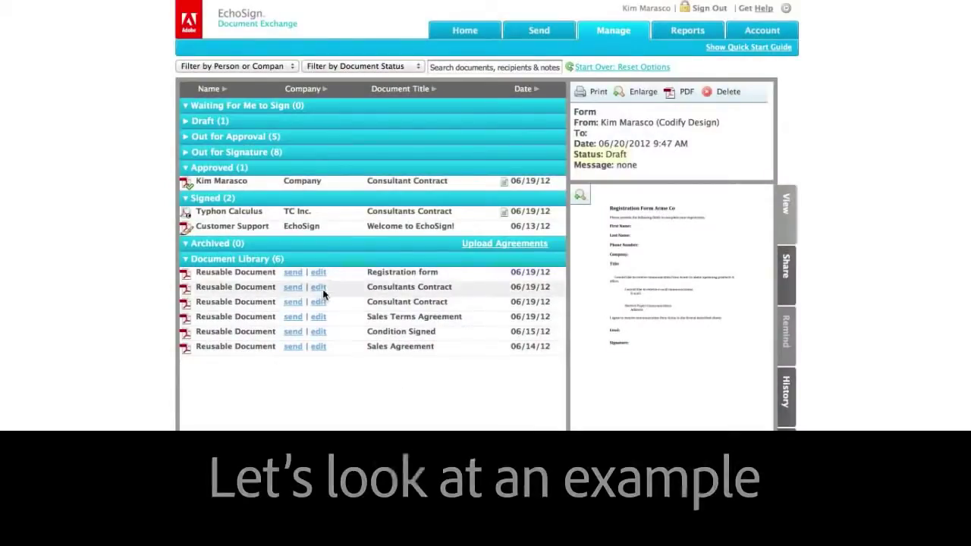
Step: Edit the Registration form template and scroll down to its communication options, Email and Signature fields
{"action": "left_click", "coordinate": [319, 273]}
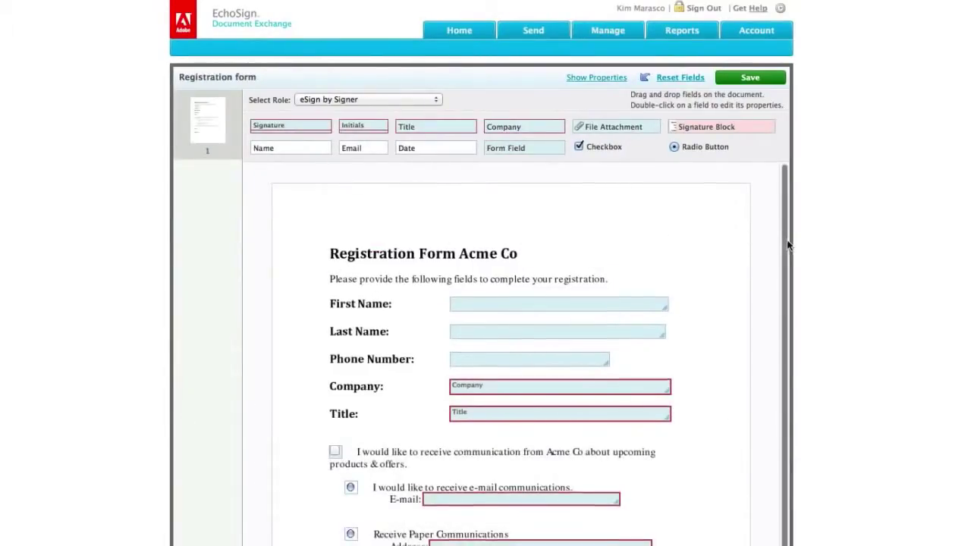
{"action": "scroll", "coordinate": [768, 266], "scroll_direction": "down", "scroll_amount": 10}
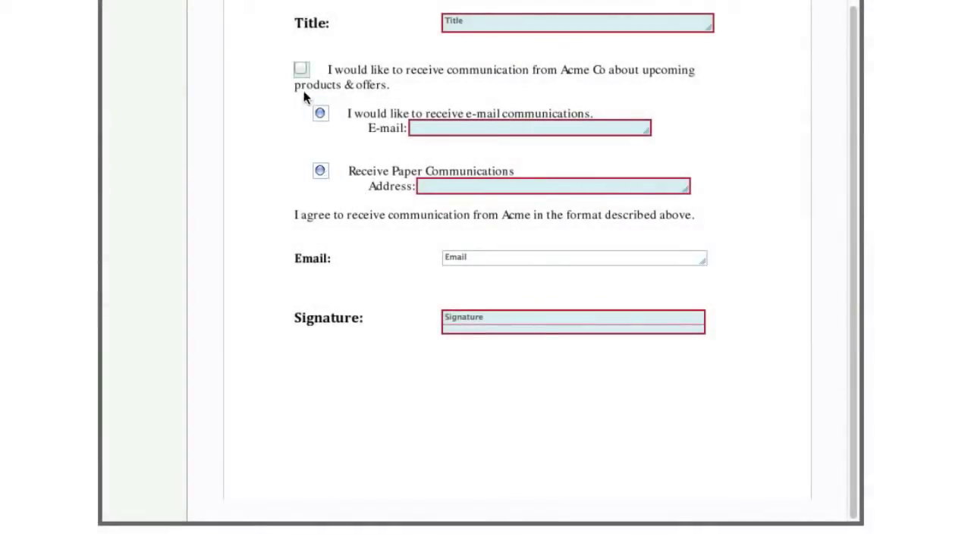
{"action": "double_click", "coordinate": [302, 73]}
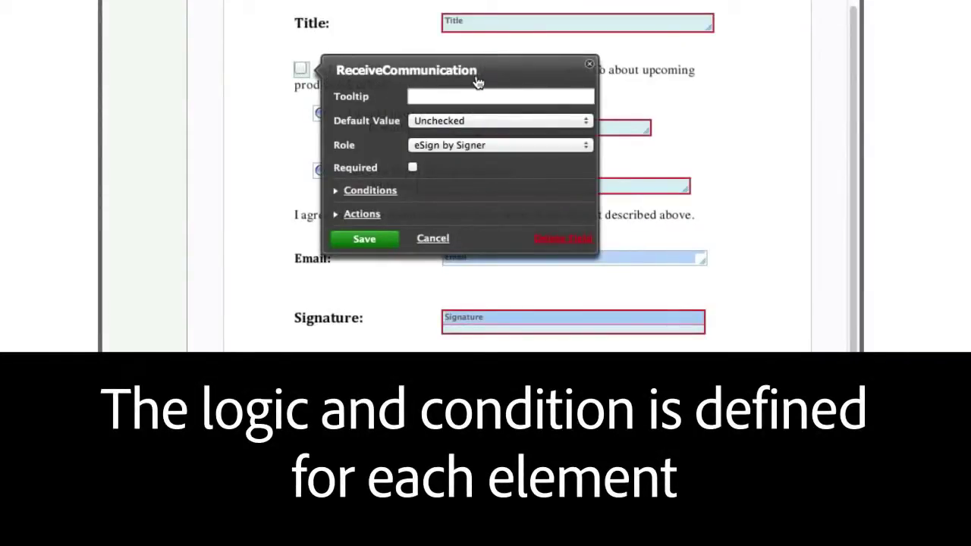
{"action": "left_click", "coordinate": [591, 69]}
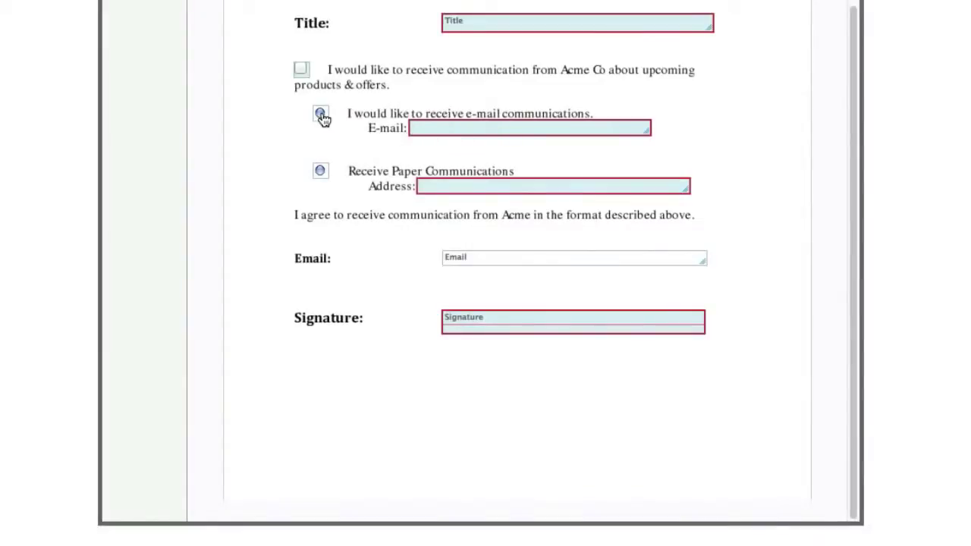
{"action": "double_click", "coordinate": [320, 114]}
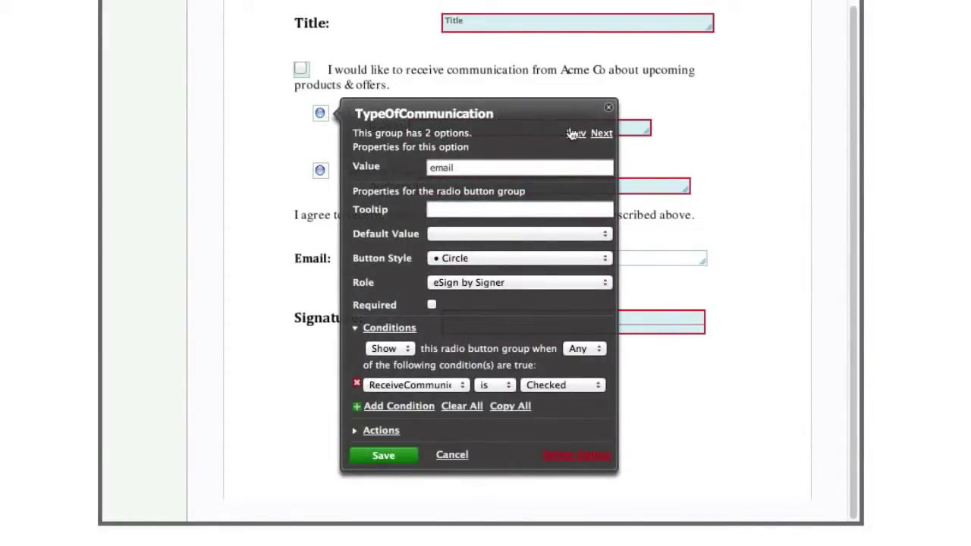
{"action": "left_click", "coordinate": [601, 134]}
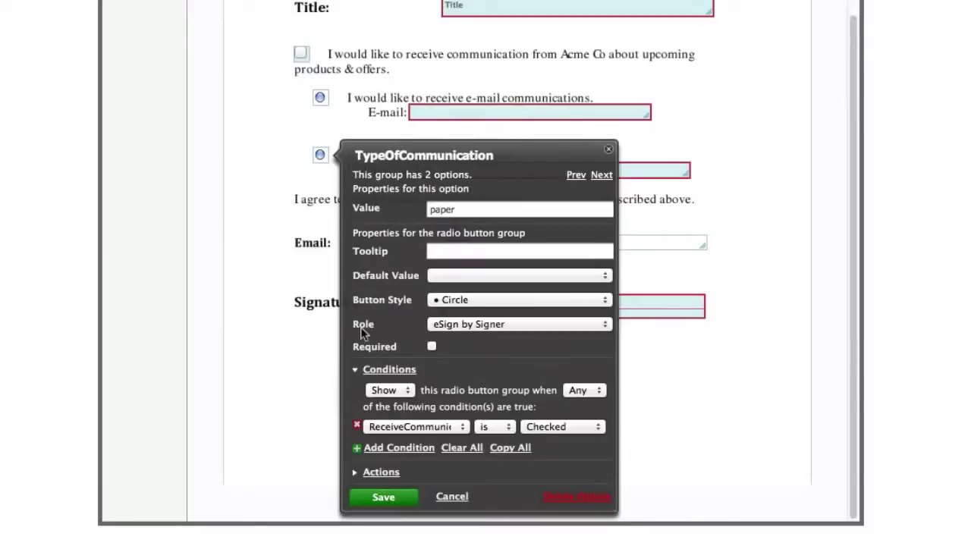
{"action": "left_click", "coordinate": [416, 429]}
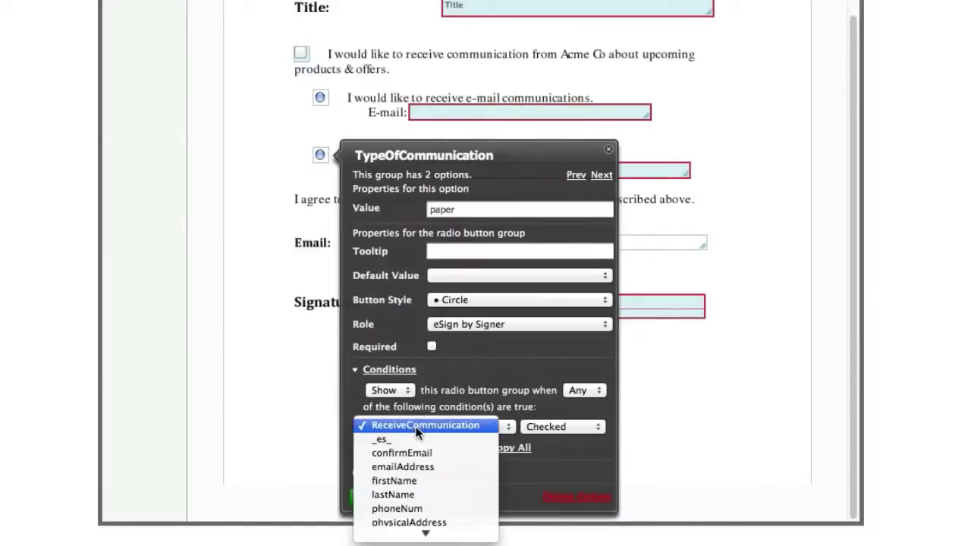
{"action": "left_click", "coordinate": [417, 429]}
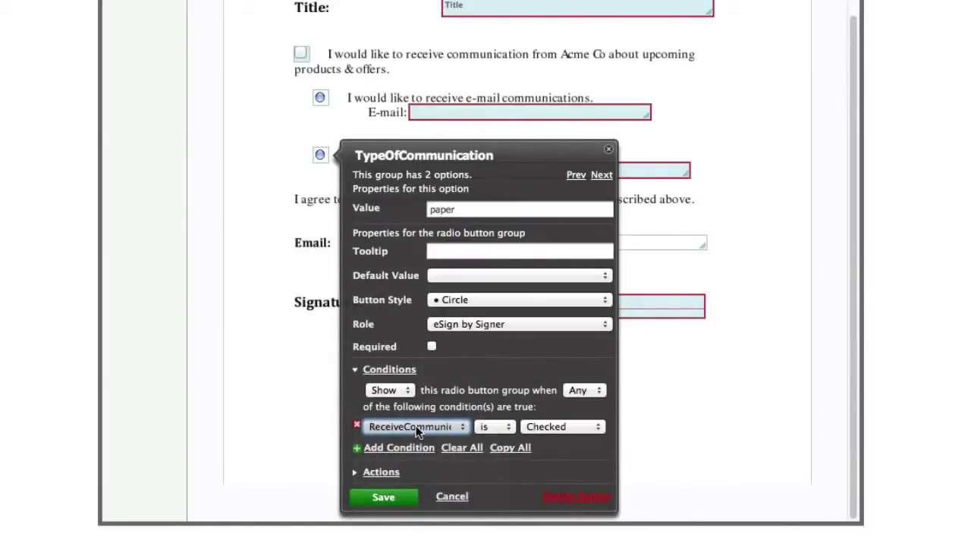
{"action": "left_click", "coordinate": [608, 149]}
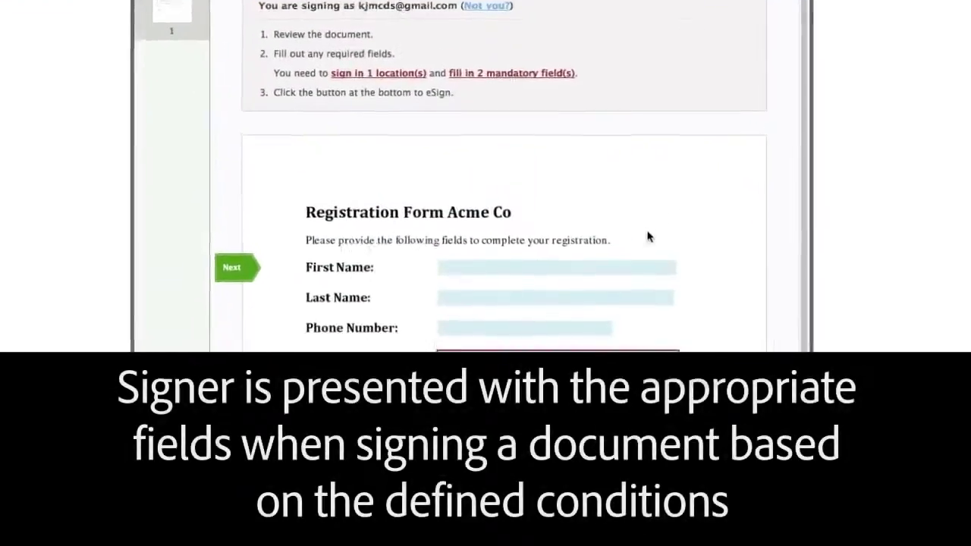
Step: Skip past Last Name and Phone Number, tick the opt-in, choose Receive Paper Communications, then start signing
{"action": "left_click", "coordinate": [568, 169]}
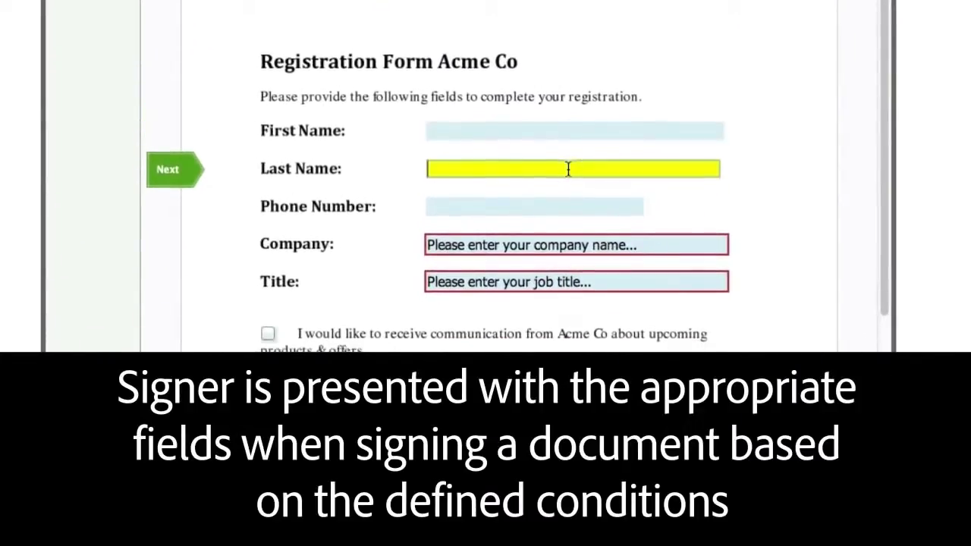
{"action": "left_click", "coordinate": [514, 205]}
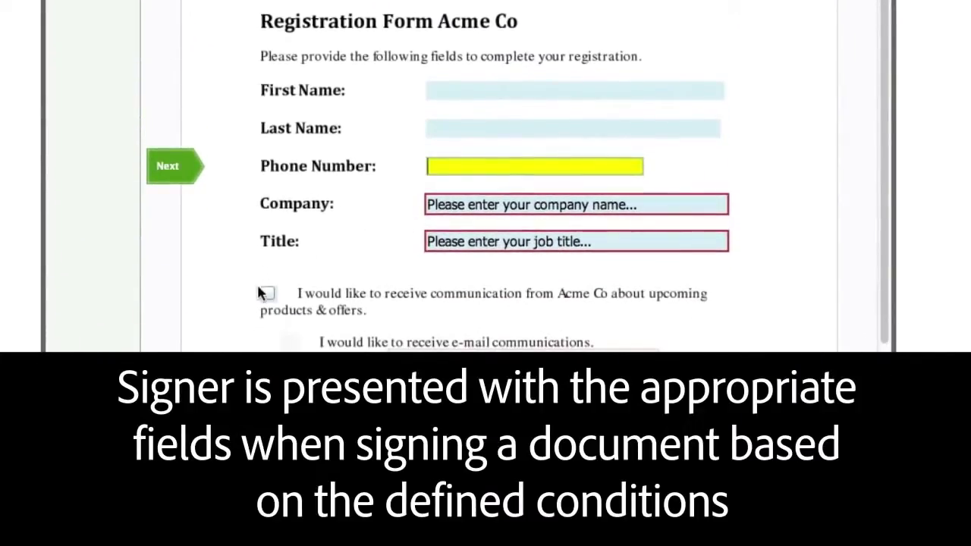
{"action": "left_click", "coordinate": [267, 293]}
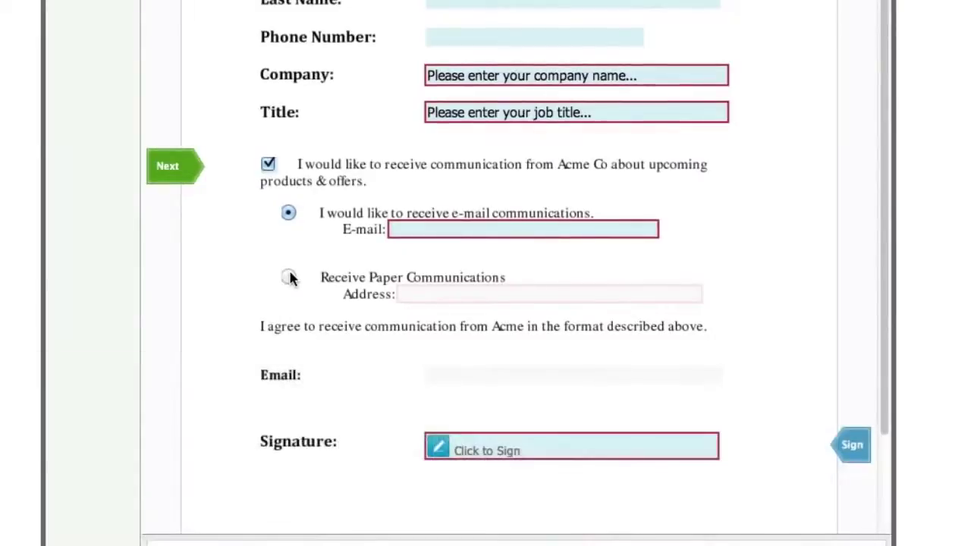
{"action": "left_click", "coordinate": [289, 278]}
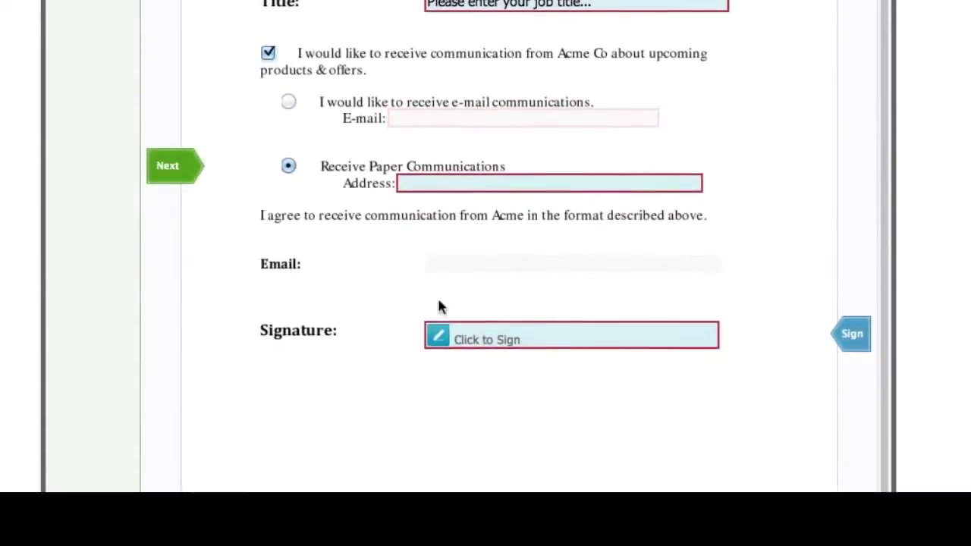
{"action": "left_click", "coordinate": [514, 342]}
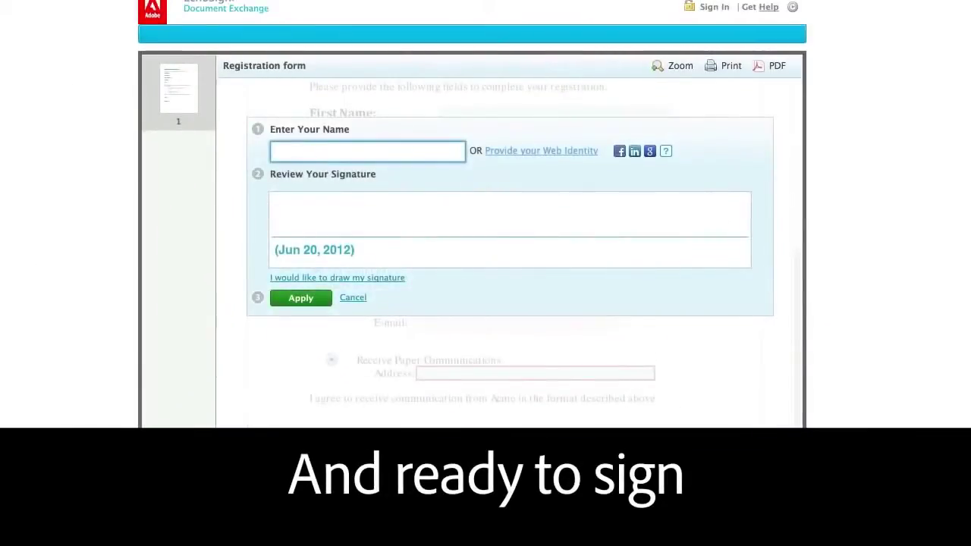